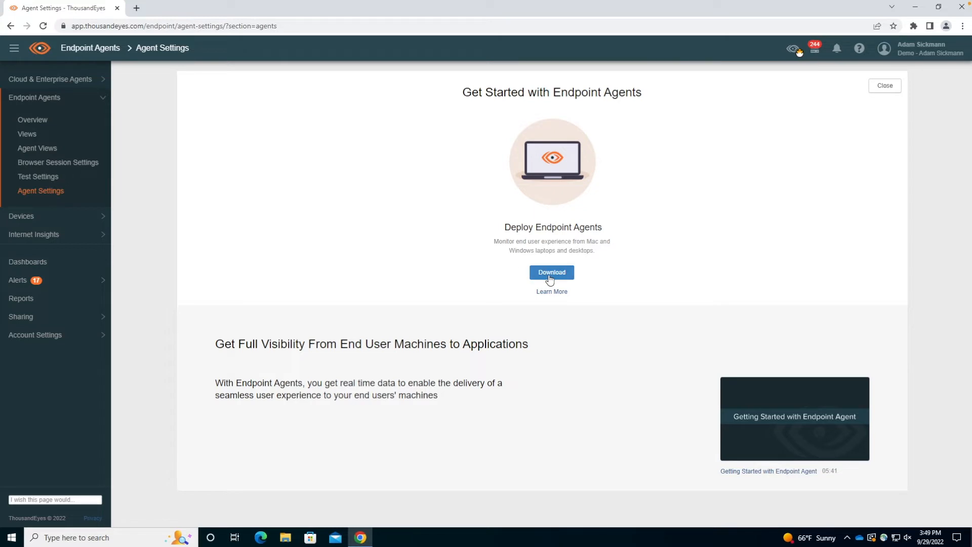
Open the agent download options, compare the Endpoint Agent Pulse type, and keep Endpoint Agent selected.
{"action": "left_click", "coordinate": [550, 279]}
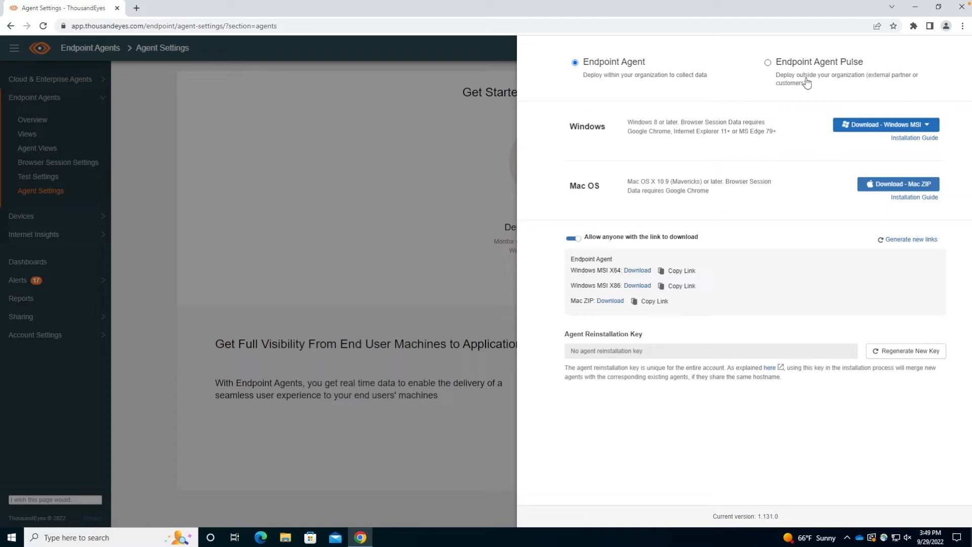
{"action": "left_click_drag", "start_coordinate": [681, 122], "coordinate": [770, 125]}
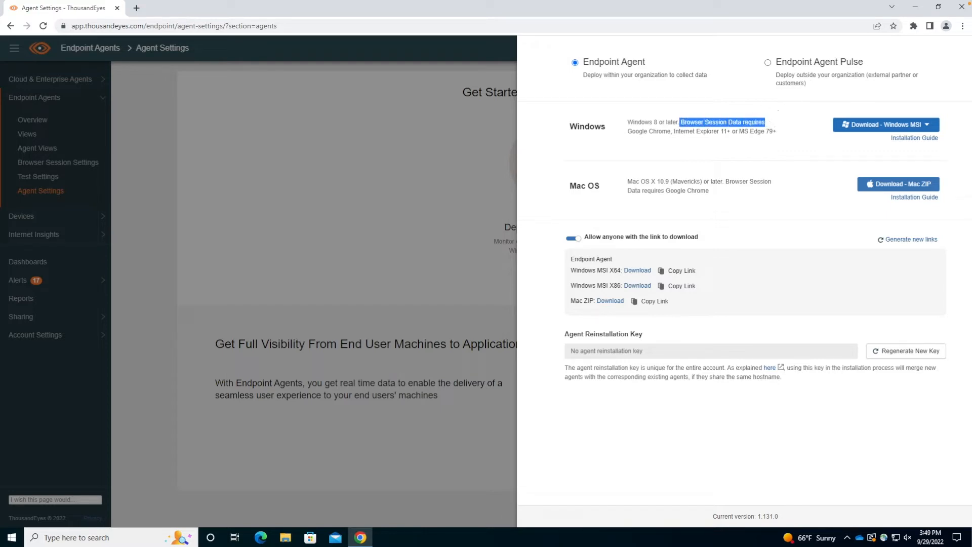
{"action": "left_click", "coordinate": [767, 63]}
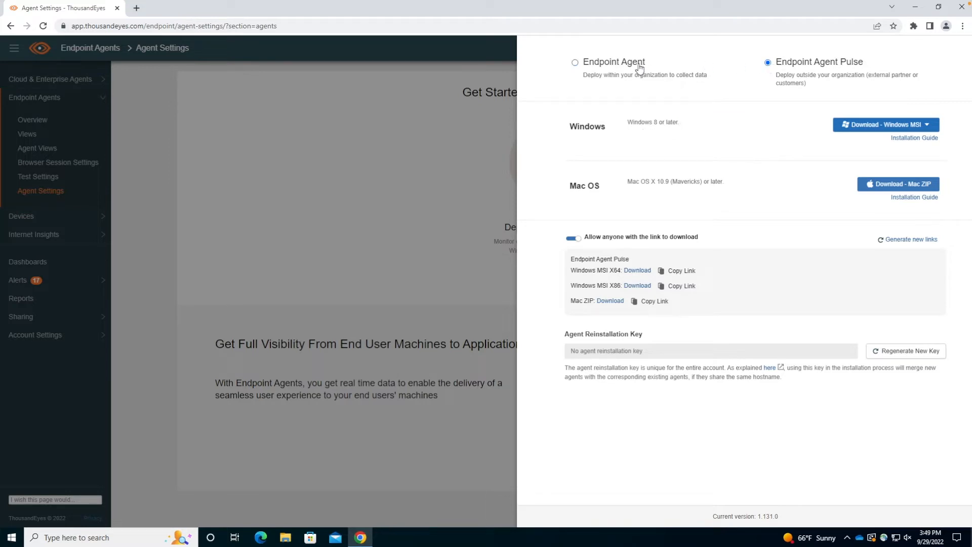
{"action": "left_click", "coordinate": [605, 68]}
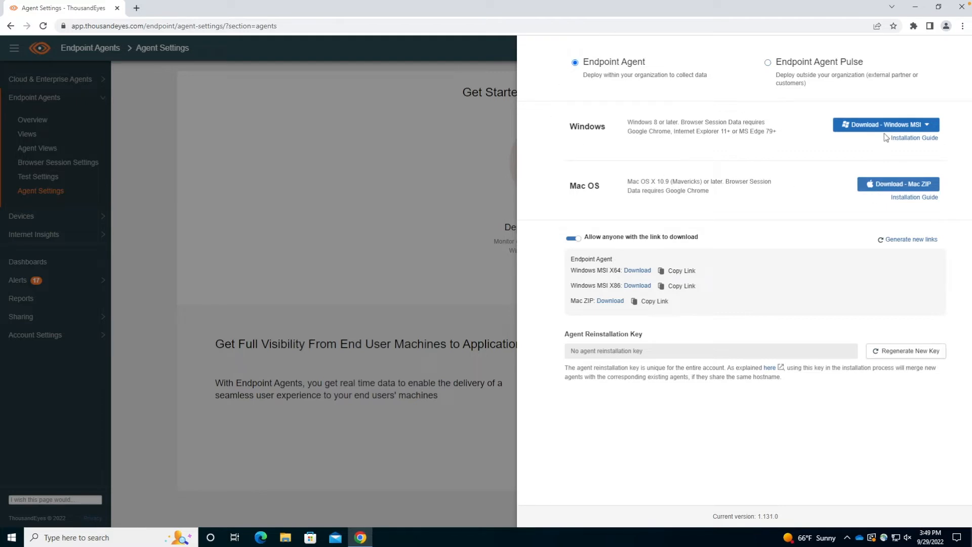
Download the x64 Windows MSI of the Endpoint Agent and have the installer open when the download is done.
{"action": "left_click", "coordinate": [920, 127]}
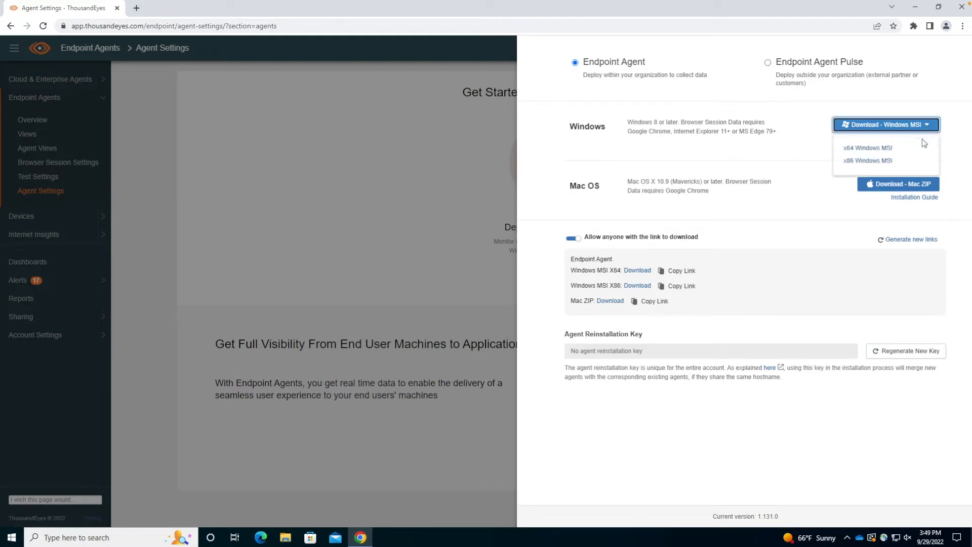
{"action": "left_click", "coordinate": [797, 225]}
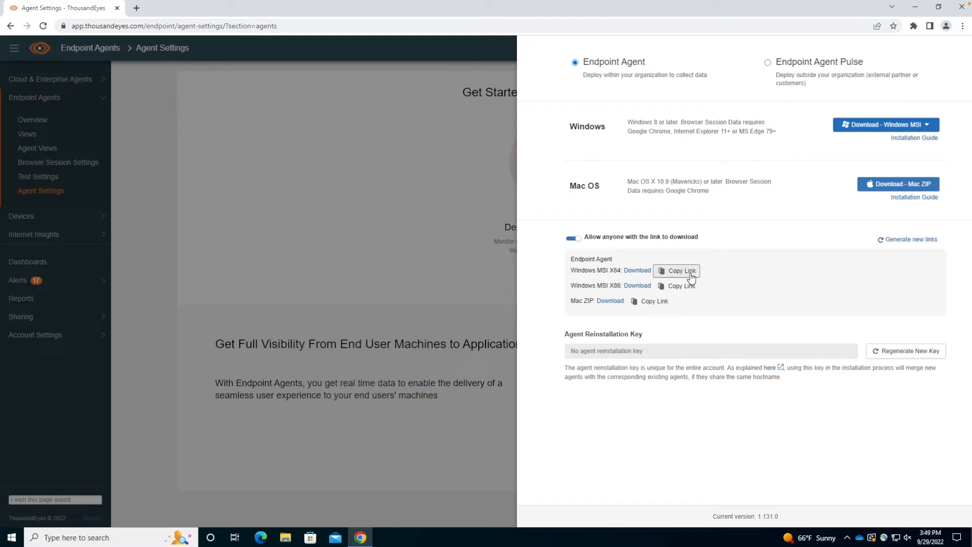
{"action": "left_click", "coordinate": [918, 130]}
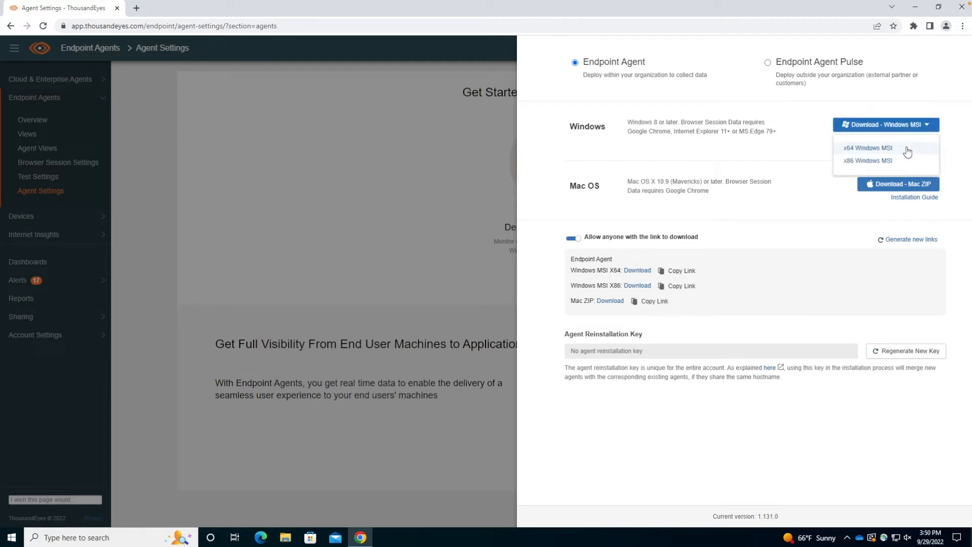
{"action": "left_click", "coordinate": [888, 150]}
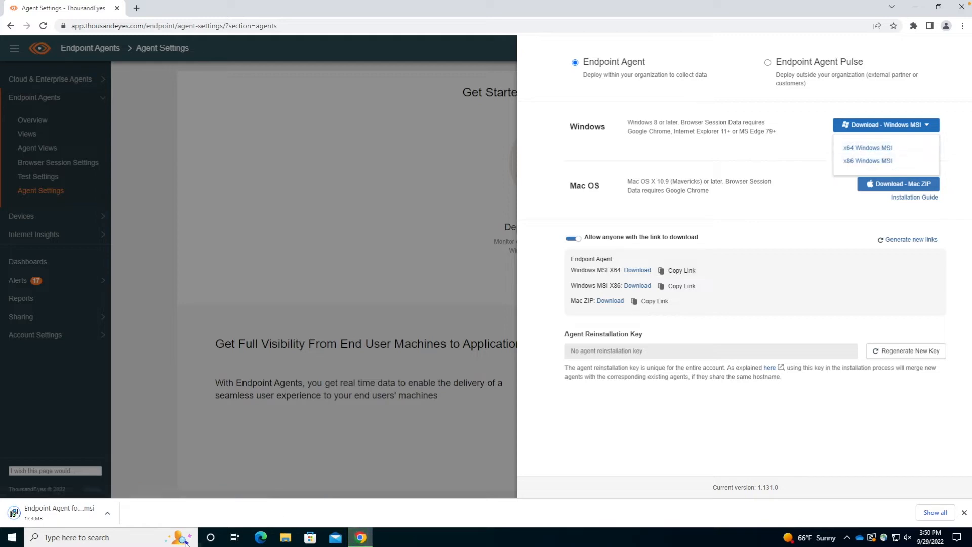
{"action": "left_click", "coordinate": [106, 515]}
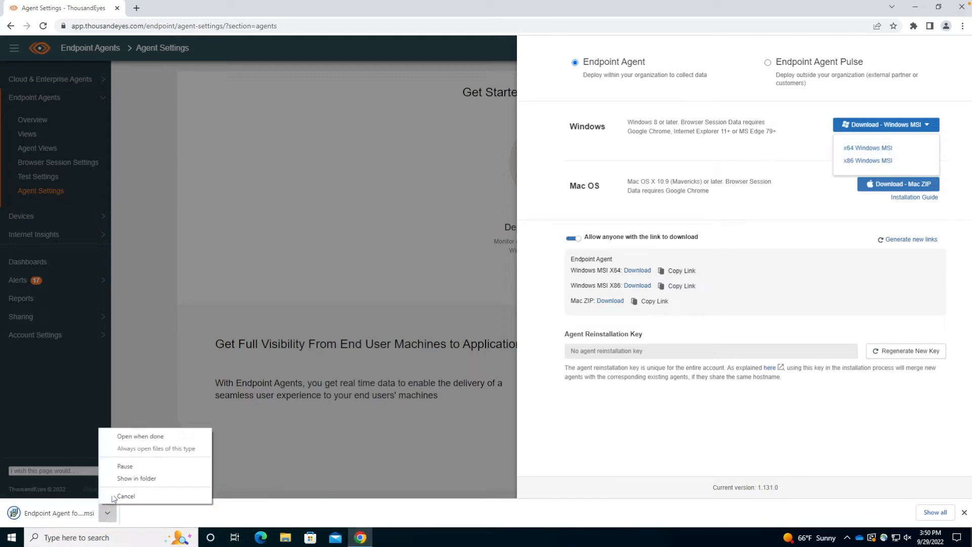
{"action": "left_click", "coordinate": [126, 436]}
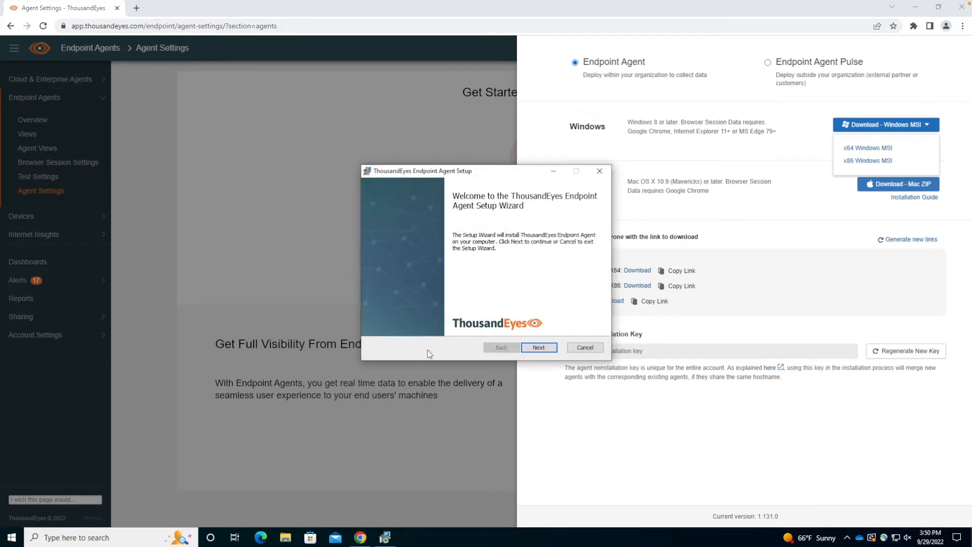
Accept the license agreement and set the entire ThousandEyes Endpoint Agent feature to be installed on the local hard drive.
{"action": "left_click", "coordinate": [537, 348]}
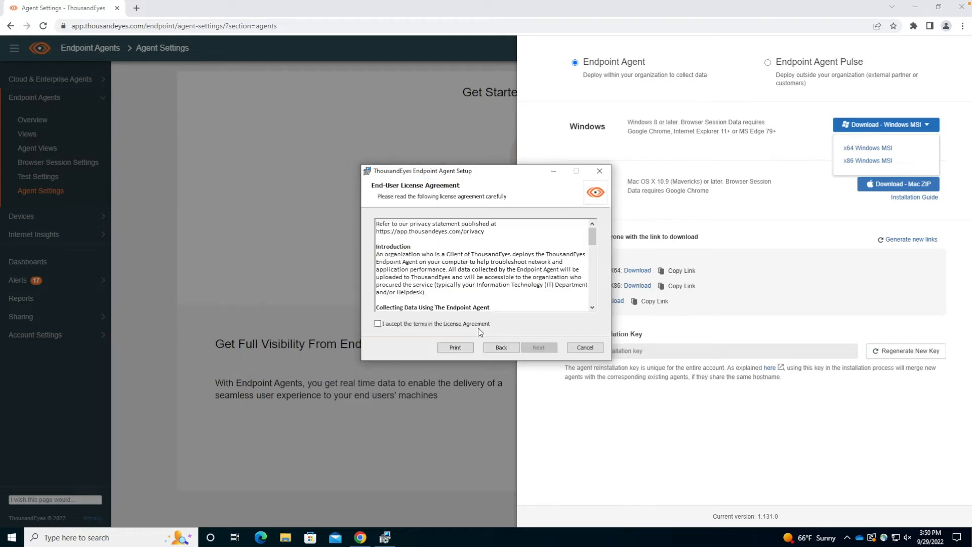
{"action": "left_click", "coordinate": [473, 324]}
{"action": "left_click", "coordinate": [542, 348]}
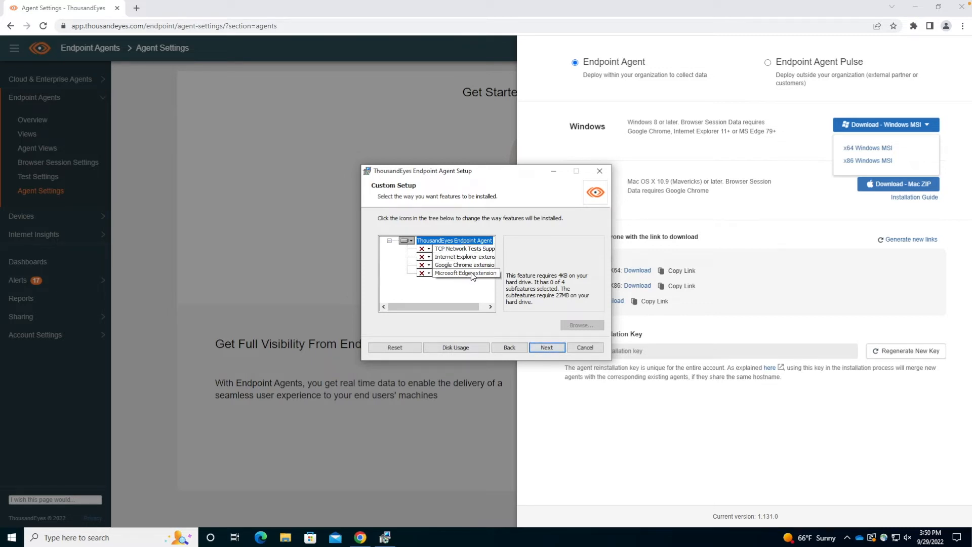
{"action": "left_click", "coordinate": [411, 241]}
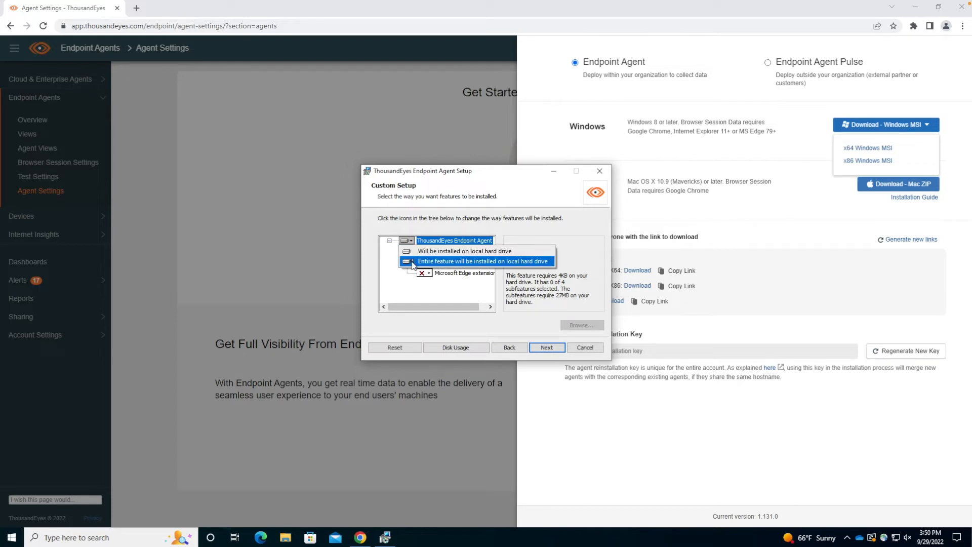
{"action": "left_click", "coordinate": [456, 262]}
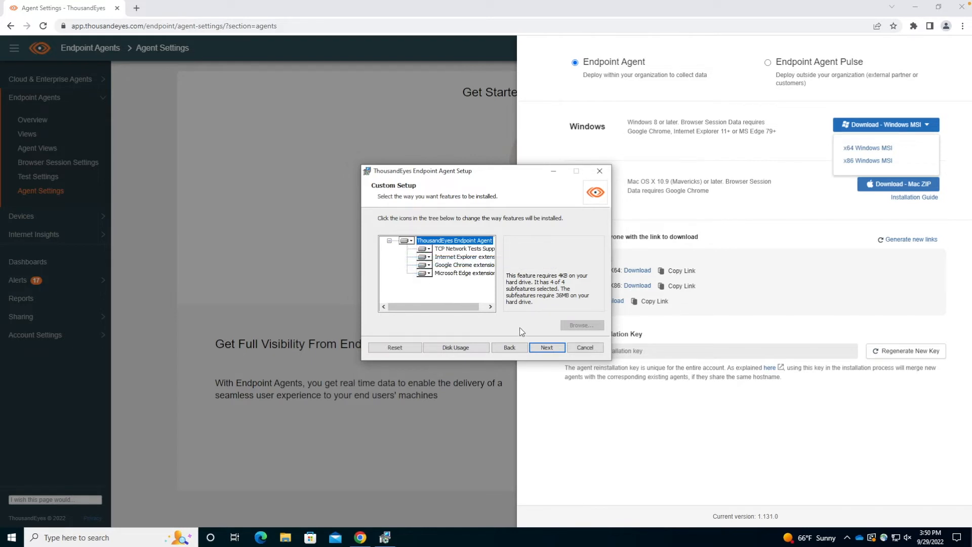
Run the agent installation, allowing it to change the device, and close the finished setup wizard and the download options.
{"action": "left_click", "coordinate": [541, 349]}
{"action": "left_click", "coordinate": [541, 349]}
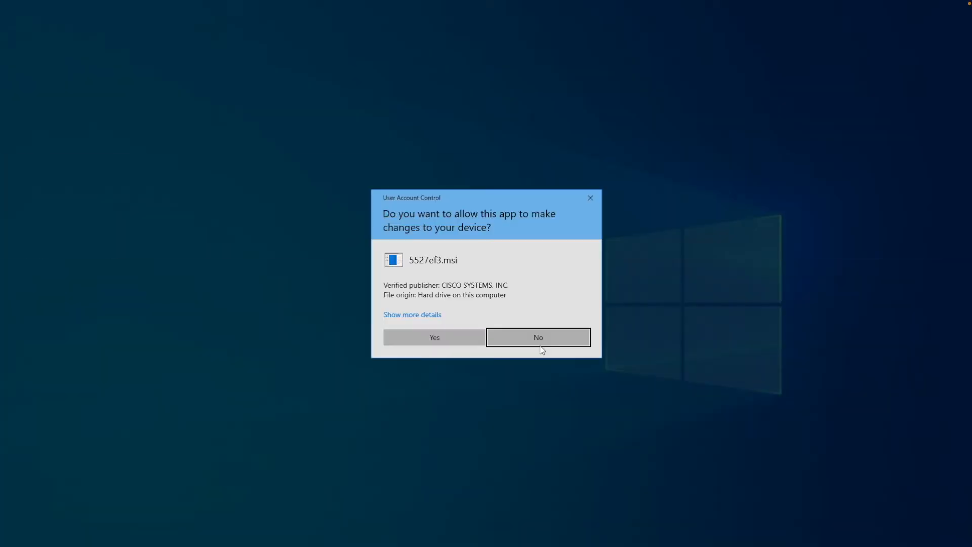
{"action": "left_click", "coordinate": [478, 338]}
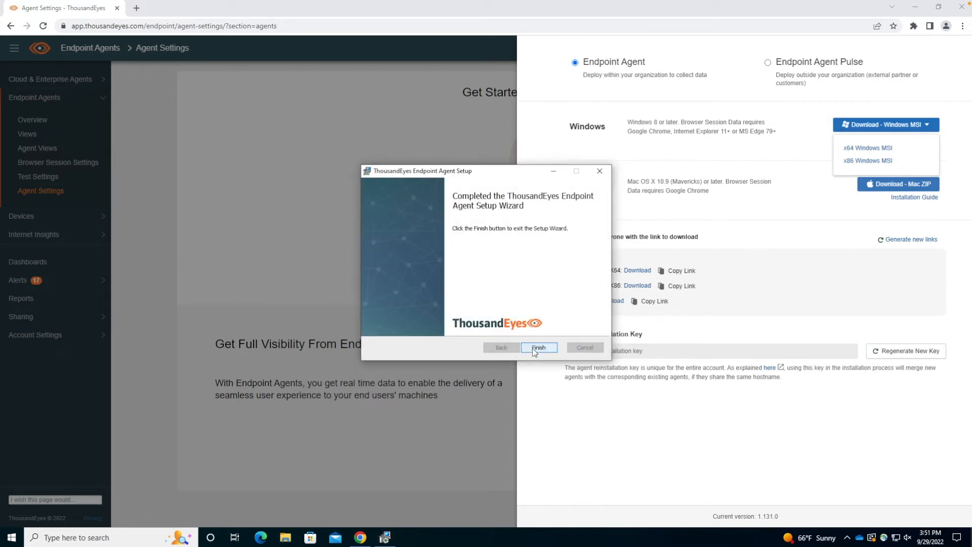
{"action": "left_click", "coordinate": [538, 347]}
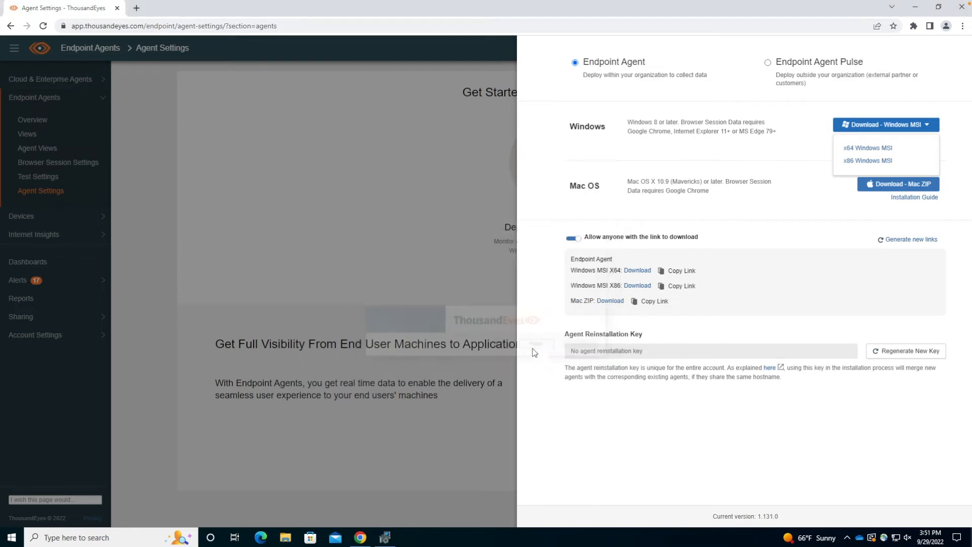
{"action": "left_click", "coordinate": [443, 289]}
{"action": "left_click", "coordinate": [443, 288]}
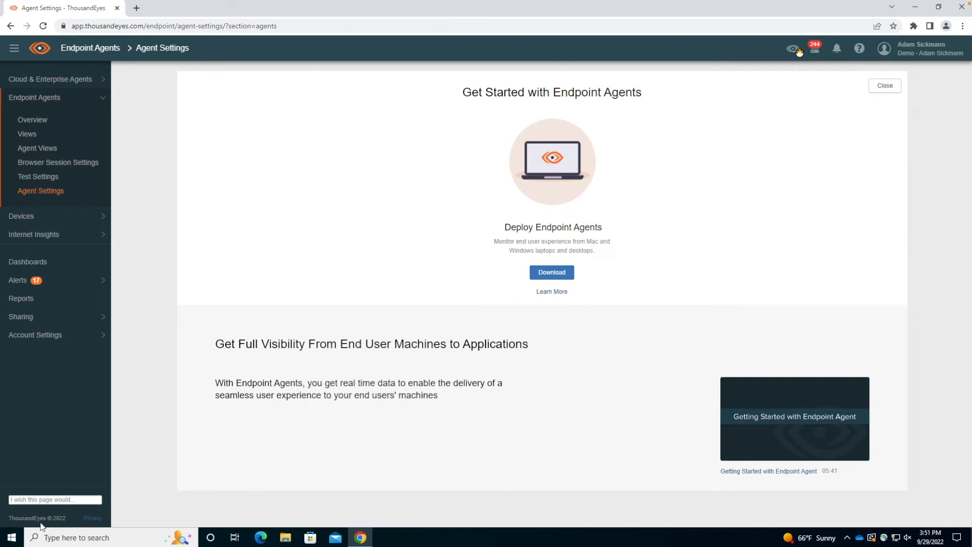
Open Windows Services and select the ThousandEyes Endpoint Agent service to check its status.
{"action": "left_click", "coordinate": [92, 539]}
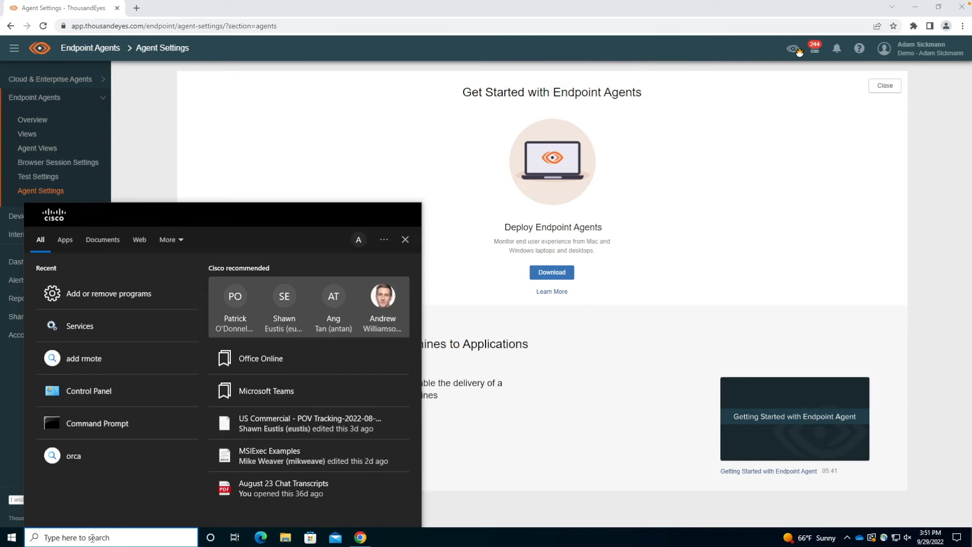
{"action": "left_click", "coordinate": [102, 329]}
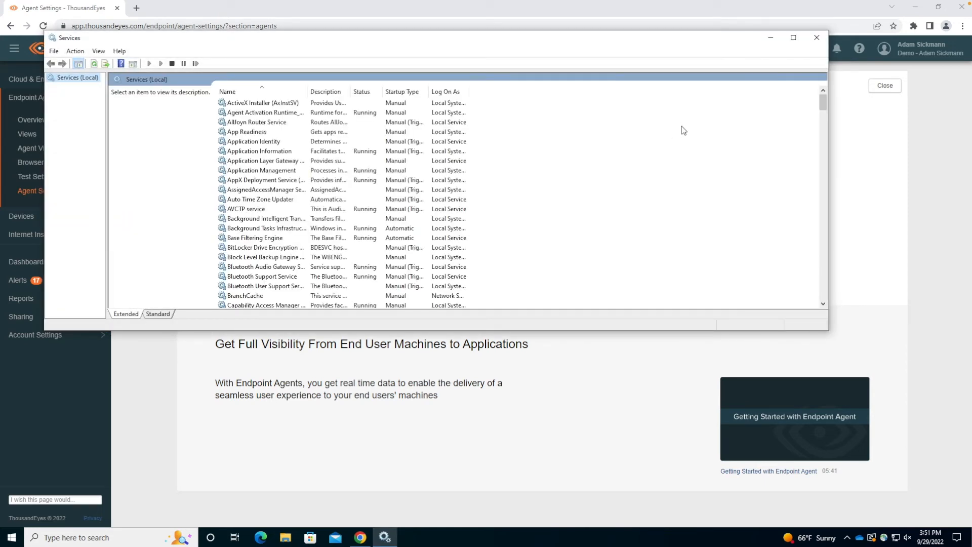
{"action": "left_click_drag", "start_coordinate": [823, 103], "coordinate": [825, 249]}
{"action": "left_click", "coordinate": [285, 239]}
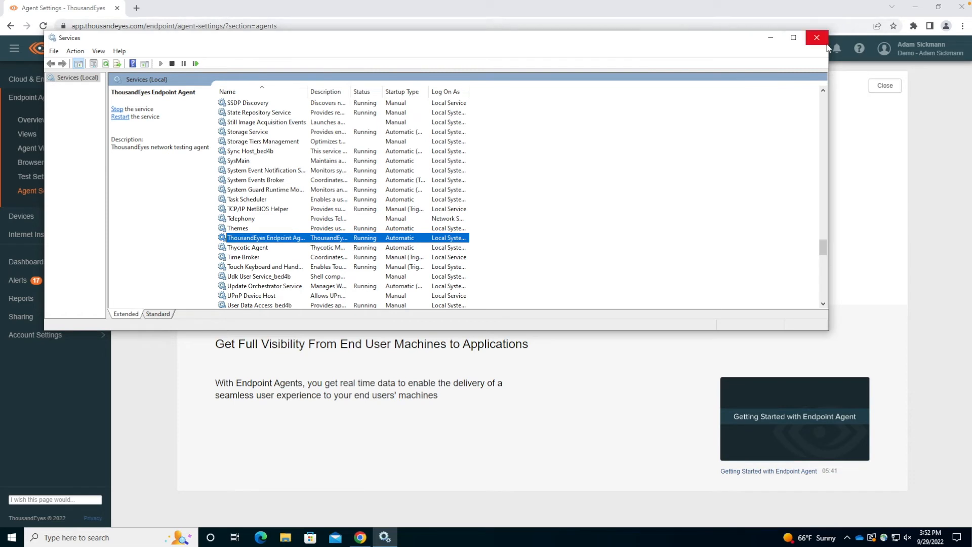
Check Windows' installed apps list for Npcap OEM, and close the Settings and Services windows.
{"action": "left_click", "coordinate": [77, 538]}
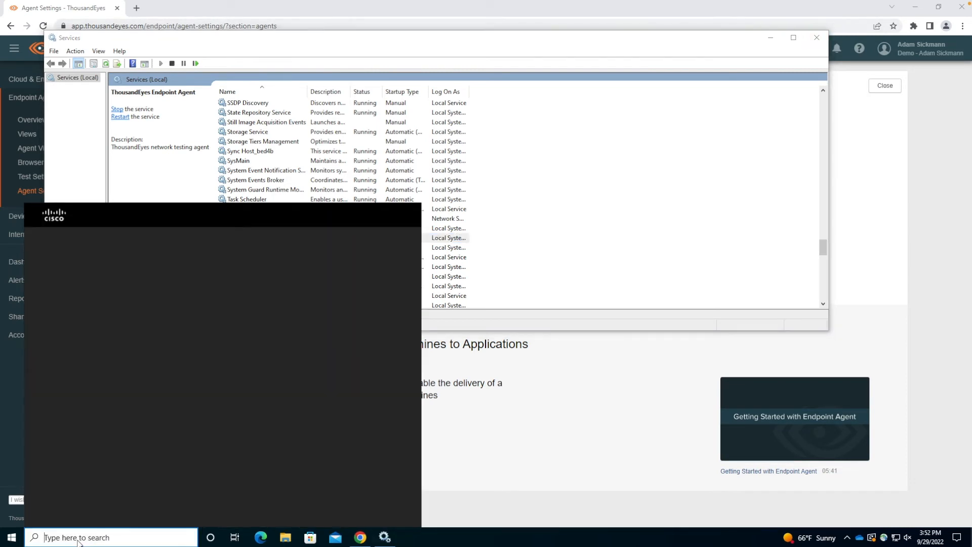
{"action": "type", "text": "add"}
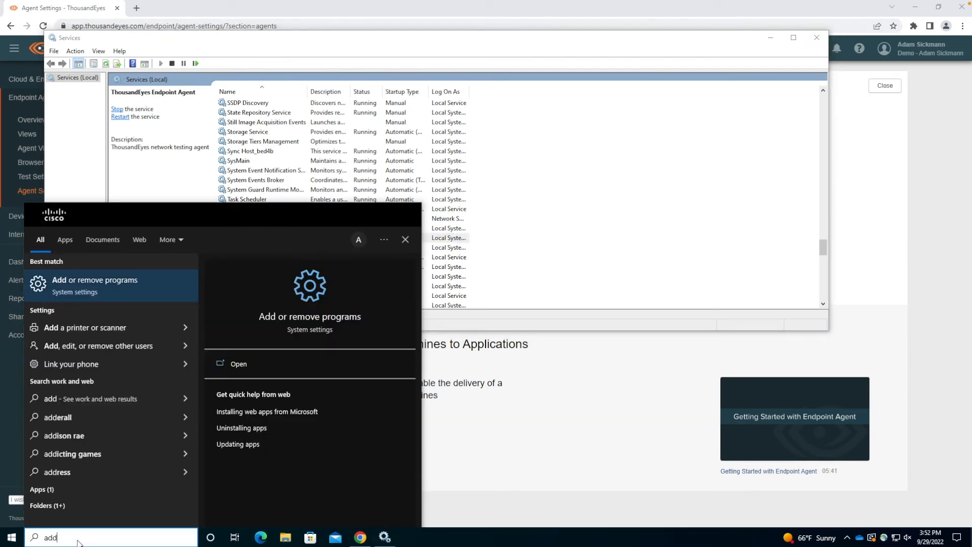
{"action": "left_click", "coordinate": [109, 285]}
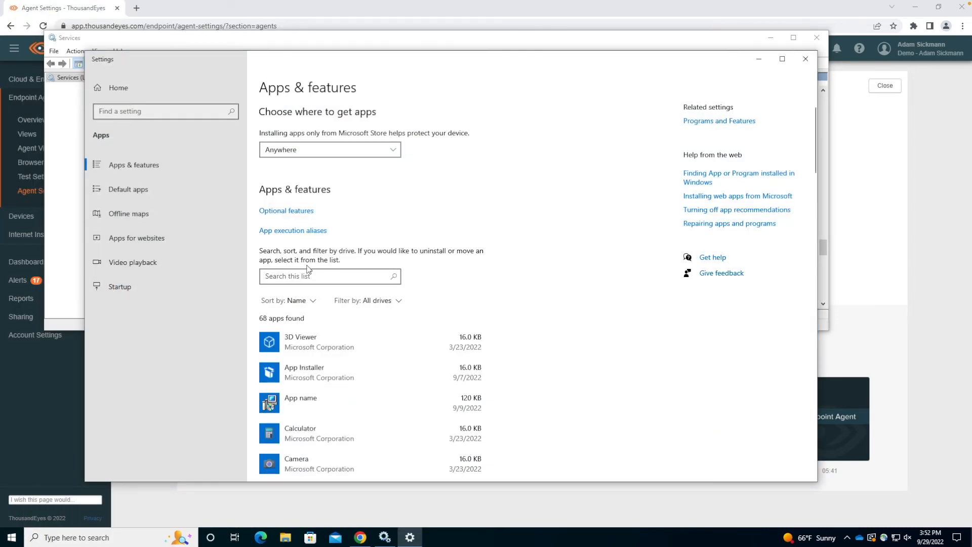
{"action": "scroll", "coordinate": [757, 289], "scroll_direction": "down", "scroll_amount": 15}
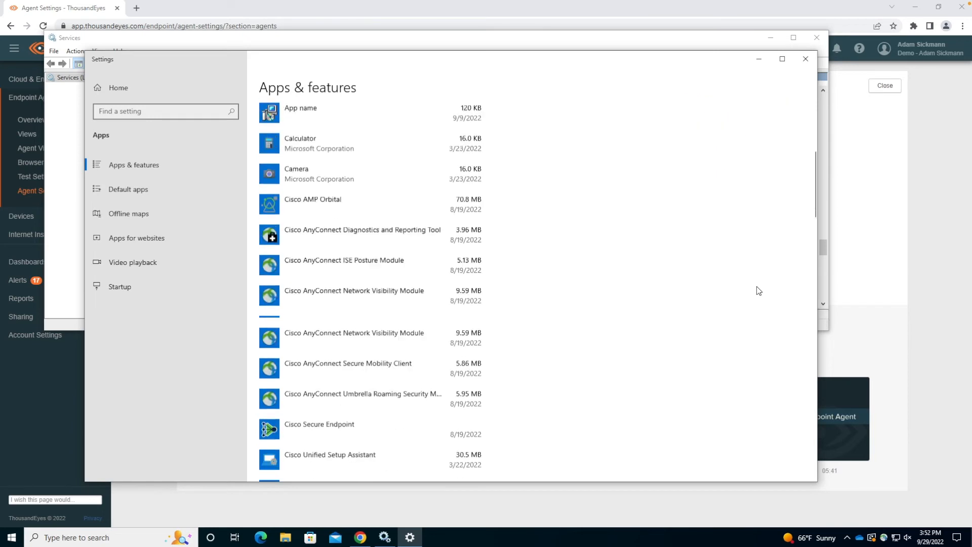
{"action": "scroll", "coordinate": [757, 288], "scroll_direction": "down", "scroll_amount": 5}
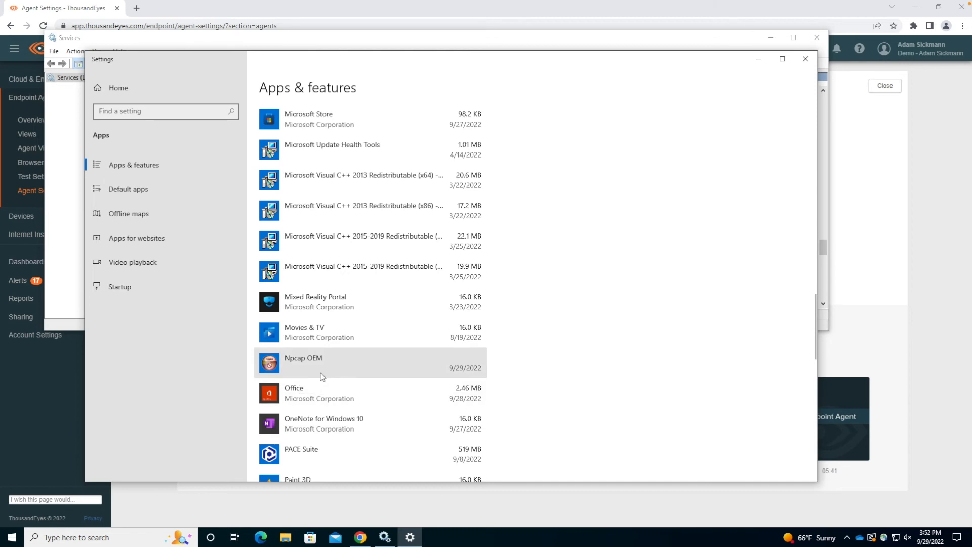
{"action": "left_click", "coordinate": [805, 59]}
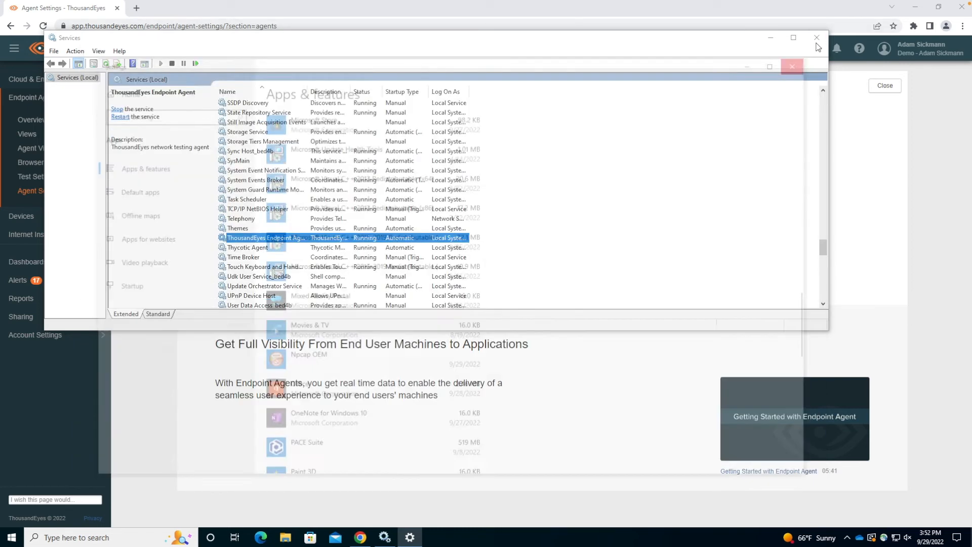
{"action": "left_click", "coordinate": [817, 42]}
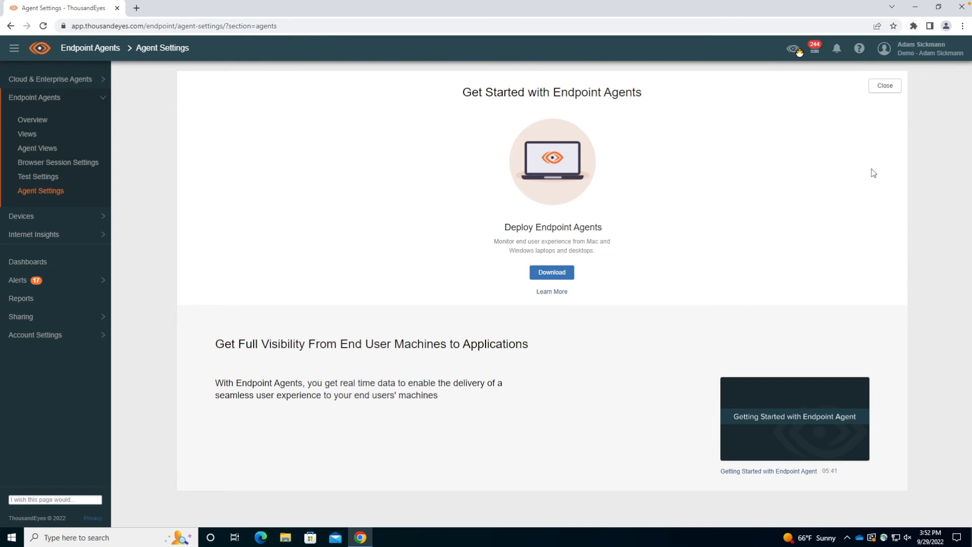
Restart Chrome and open its extension management page to check for the ThousandEyes Endpoint Agent extension.
{"action": "left_click", "coordinate": [914, 27]}
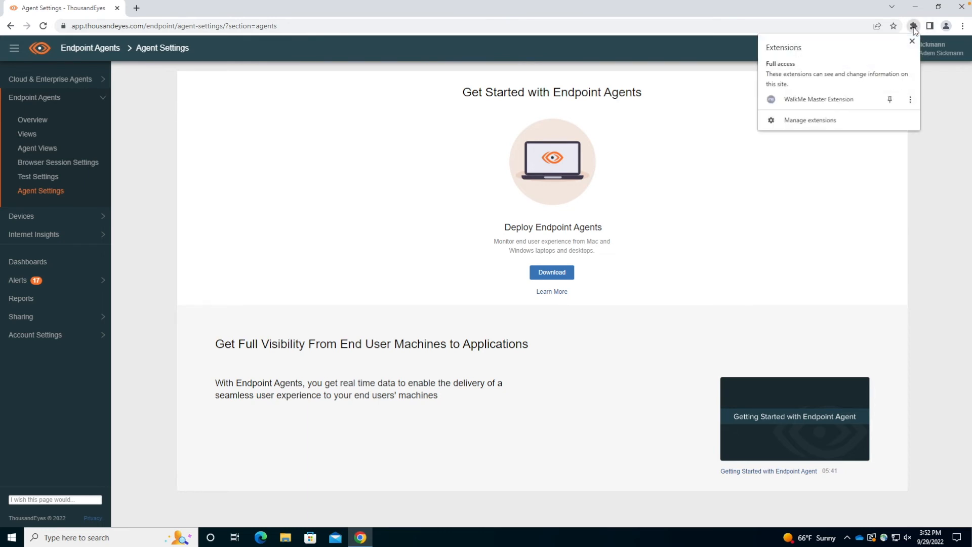
{"action": "left_click", "coordinate": [914, 27]}
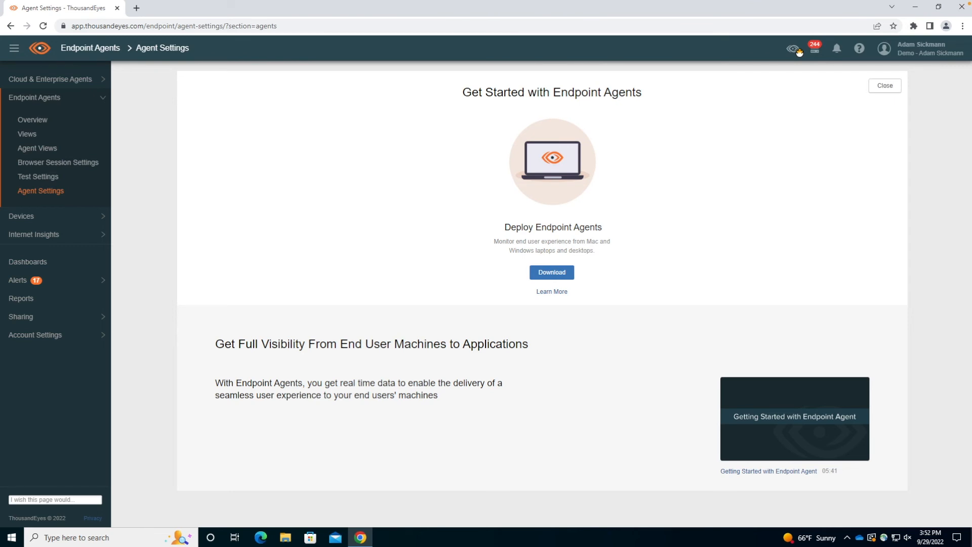
{"action": "left_click", "coordinate": [962, 7]}
{"action": "left_click", "coordinate": [359, 539]}
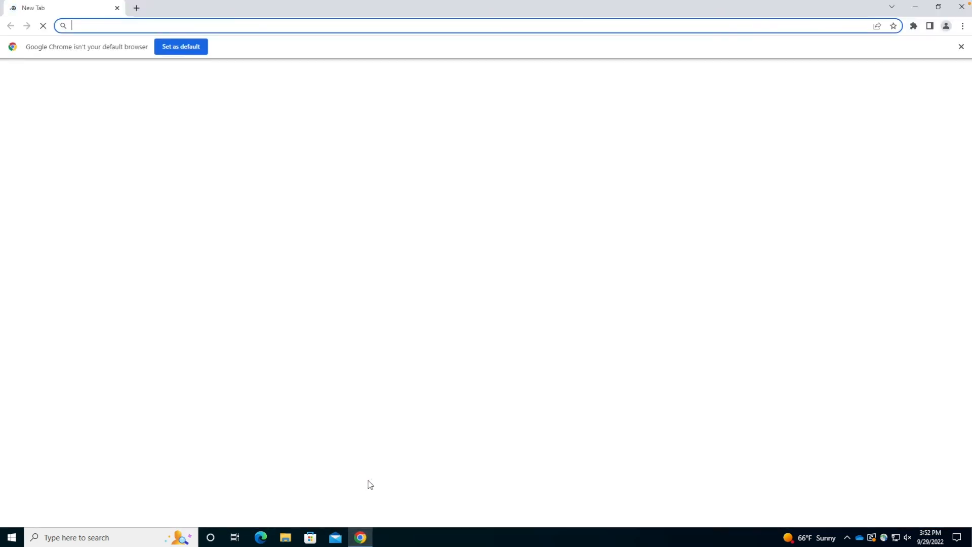
{"action": "left_click", "coordinate": [914, 26]}
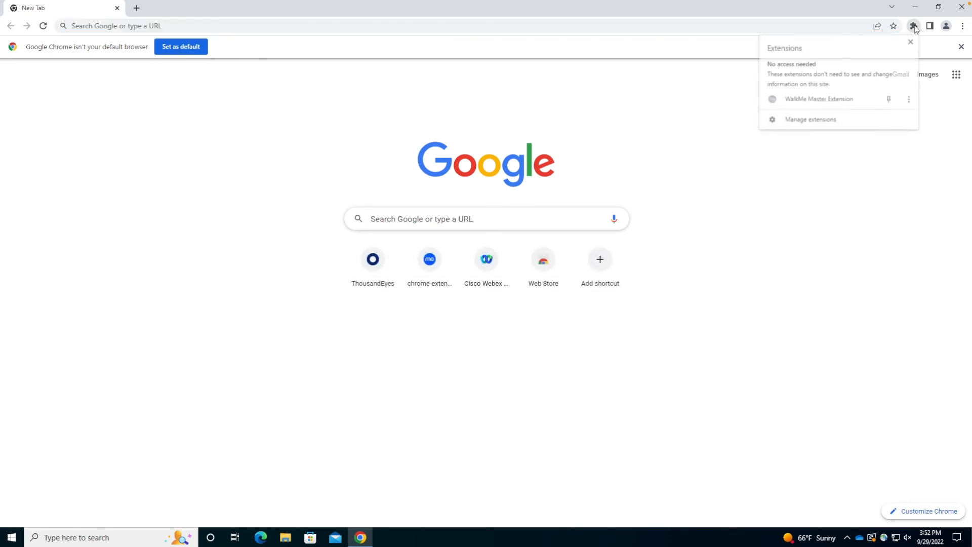
{"action": "left_click", "coordinate": [845, 119]}
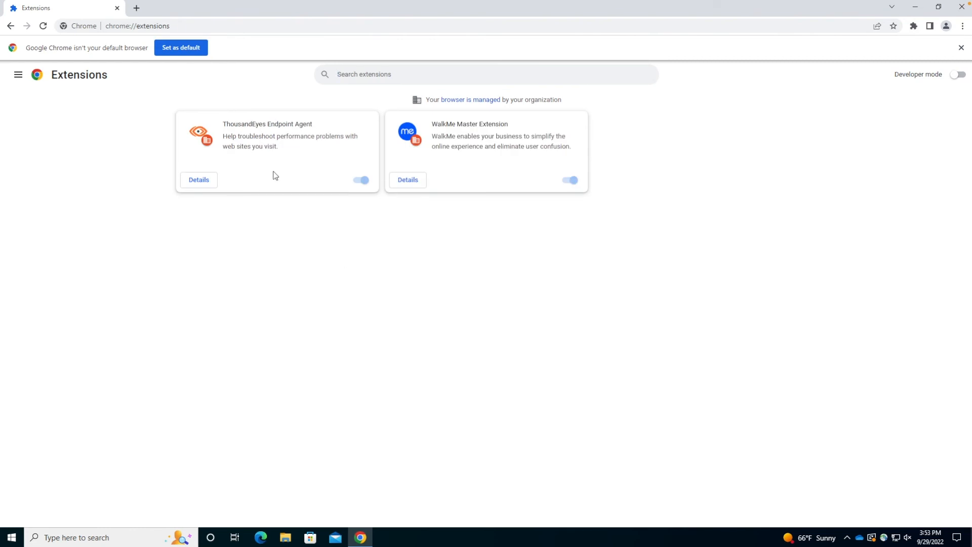
{"action": "left_click", "coordinate": [136, 8]}
{"action": "type", "text": "https://app.thousandeyes.com/dashboard/"}
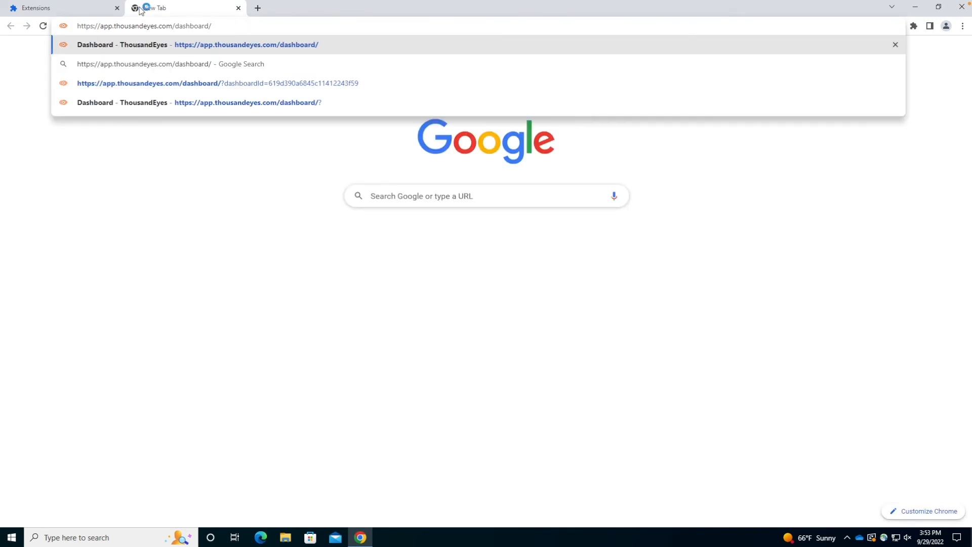
{"action": "key", "text": "Return"}
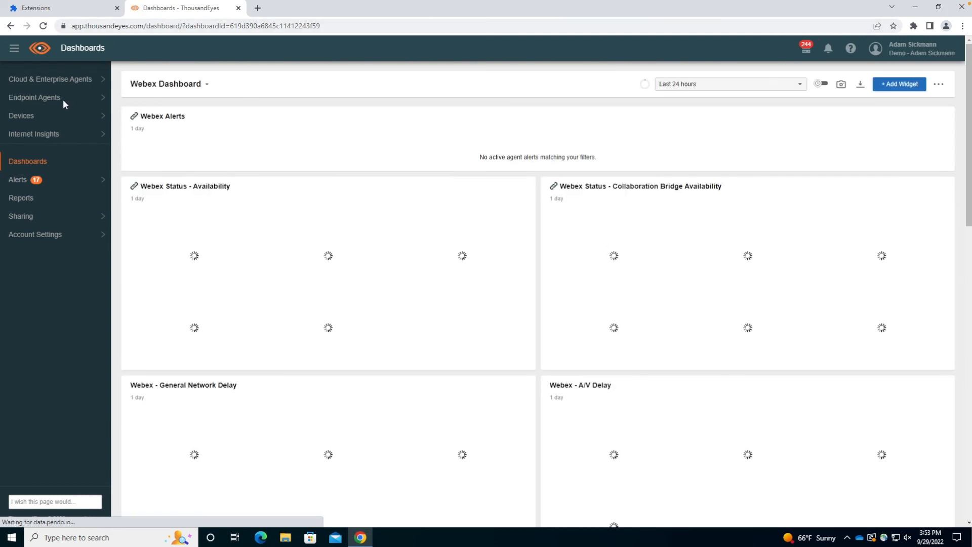
{"action": "left_click", "coordinate": [64, 101]}
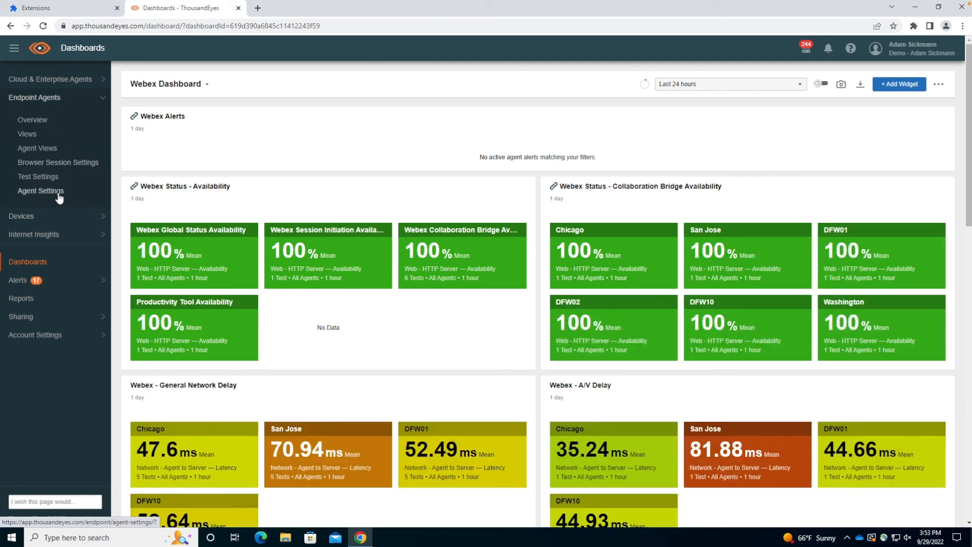
{"action": "left_click", "coordinate": [58, 195]}
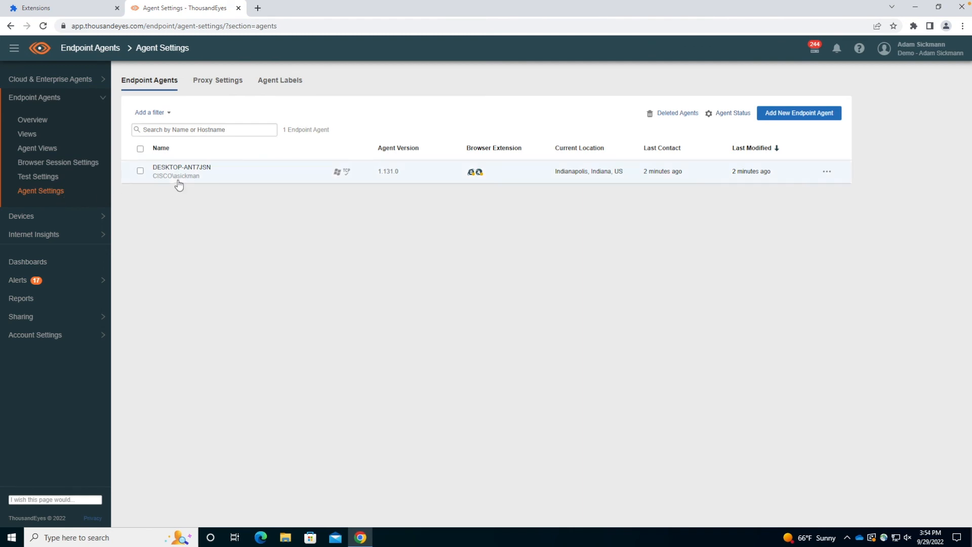
{"action": "mouse_move", "coordinate": [338, 175]}
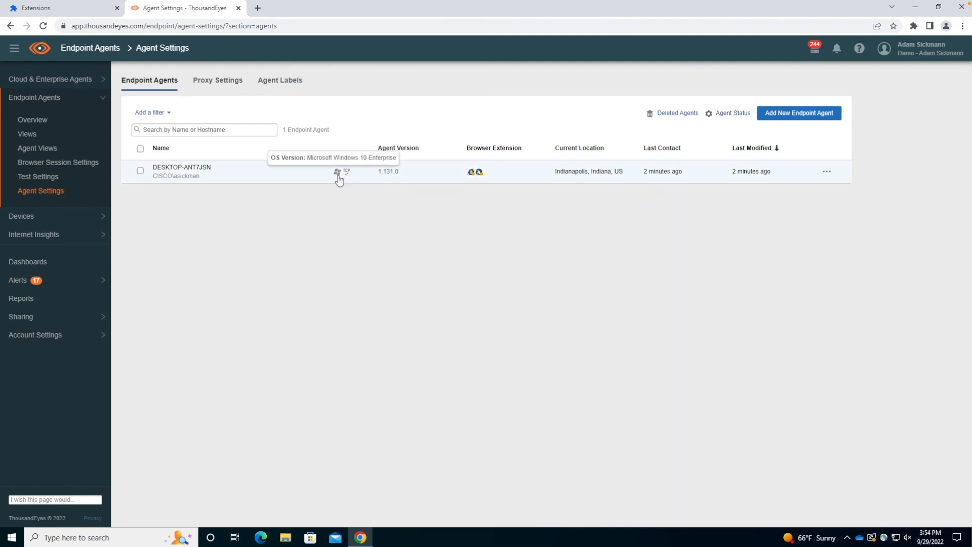